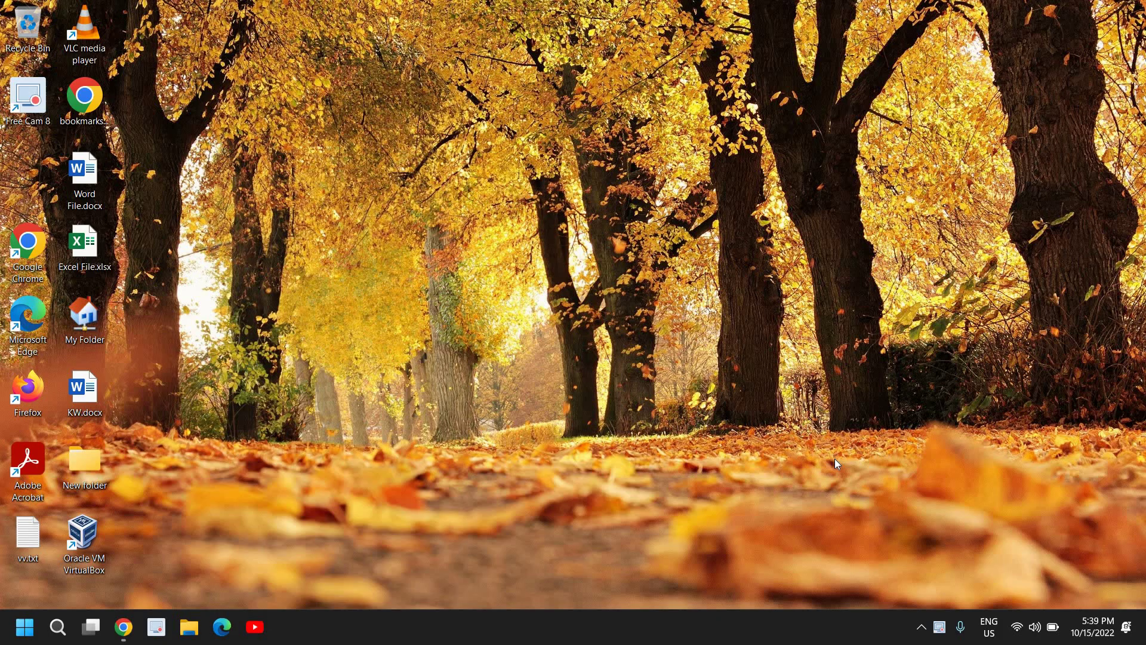
# Show the Quick Settings Wi-Fi list with vivo Y72 5G connected and secured
pyautogui.press('super+a')
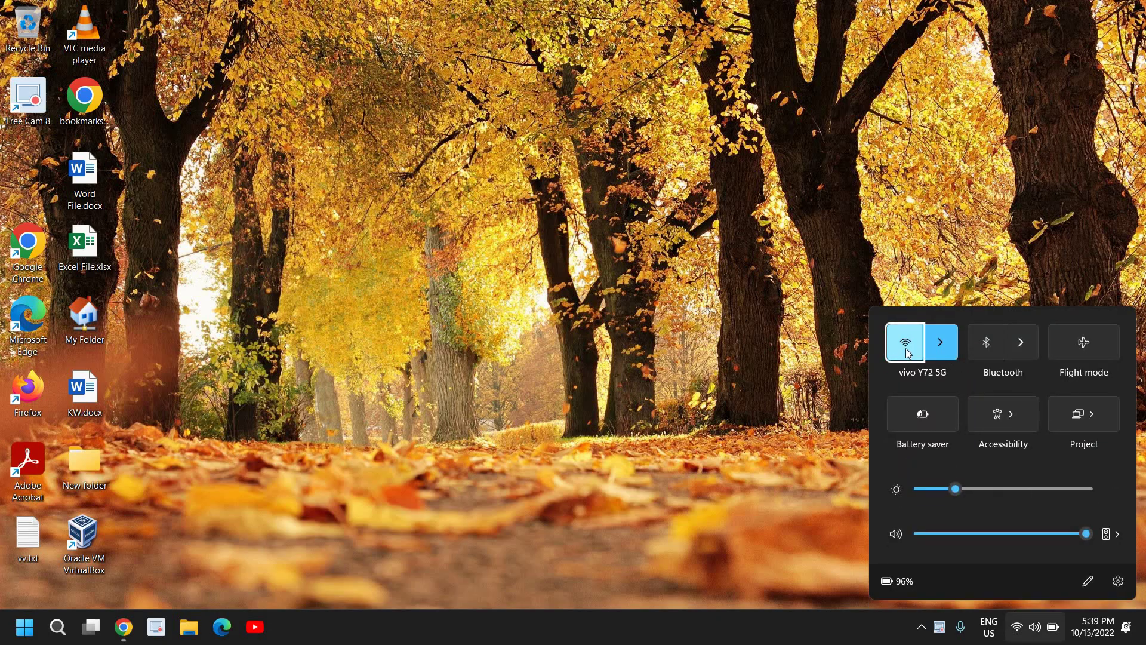
pyautogui.click(945, 349)
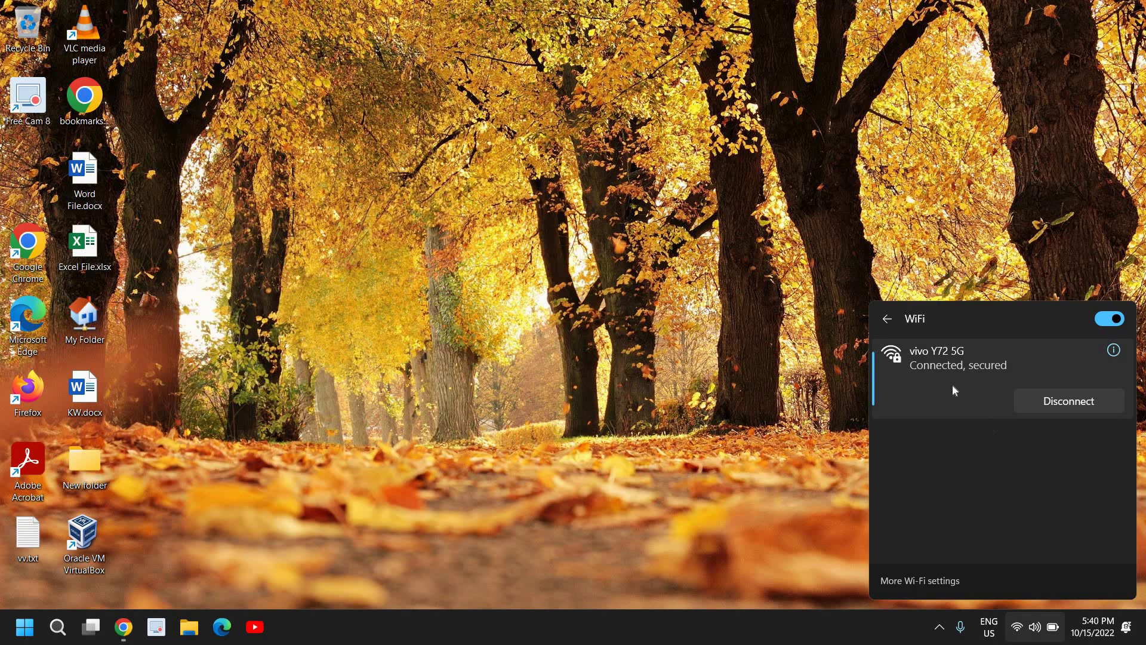
# Close Quick Settings, launch Device Manager from the Start right-click menu, and maximize it
pyautogui.click(887, 322)
pyautogui.click(746, 522)
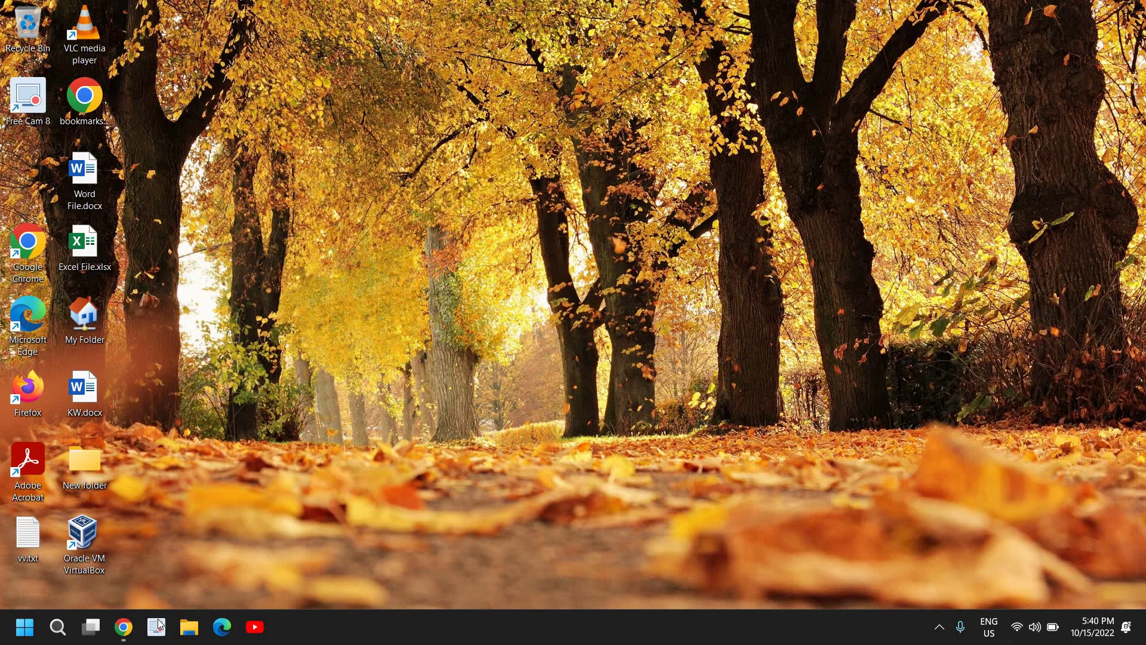
pyautogui.rightClick(28, 632)
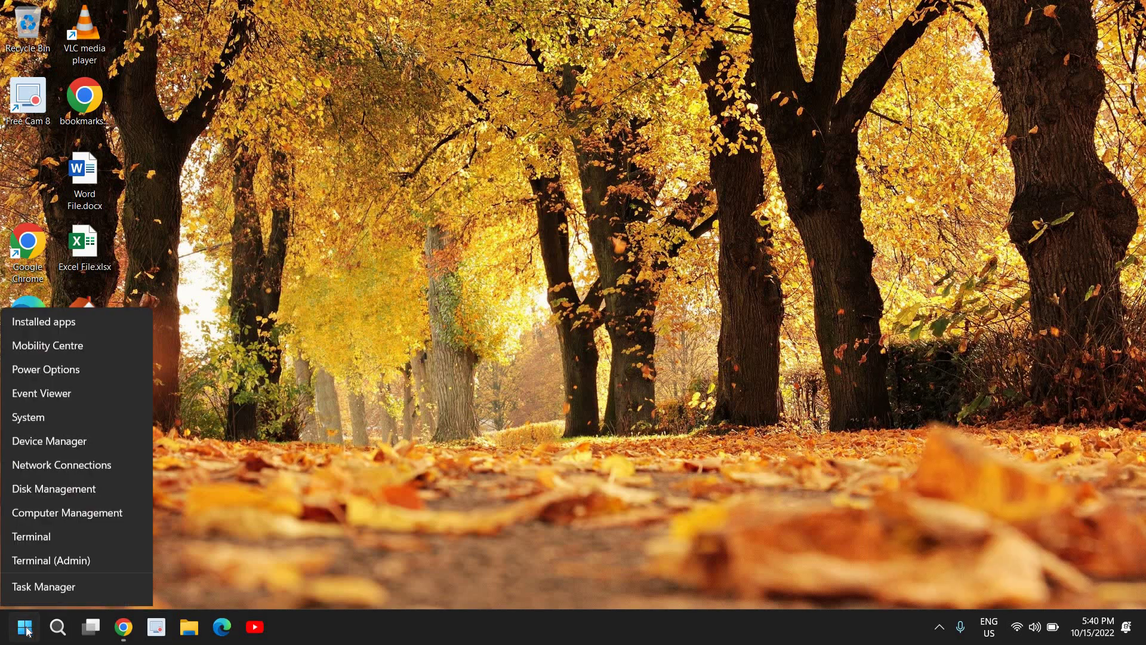
pyautogui.click(537, 548)
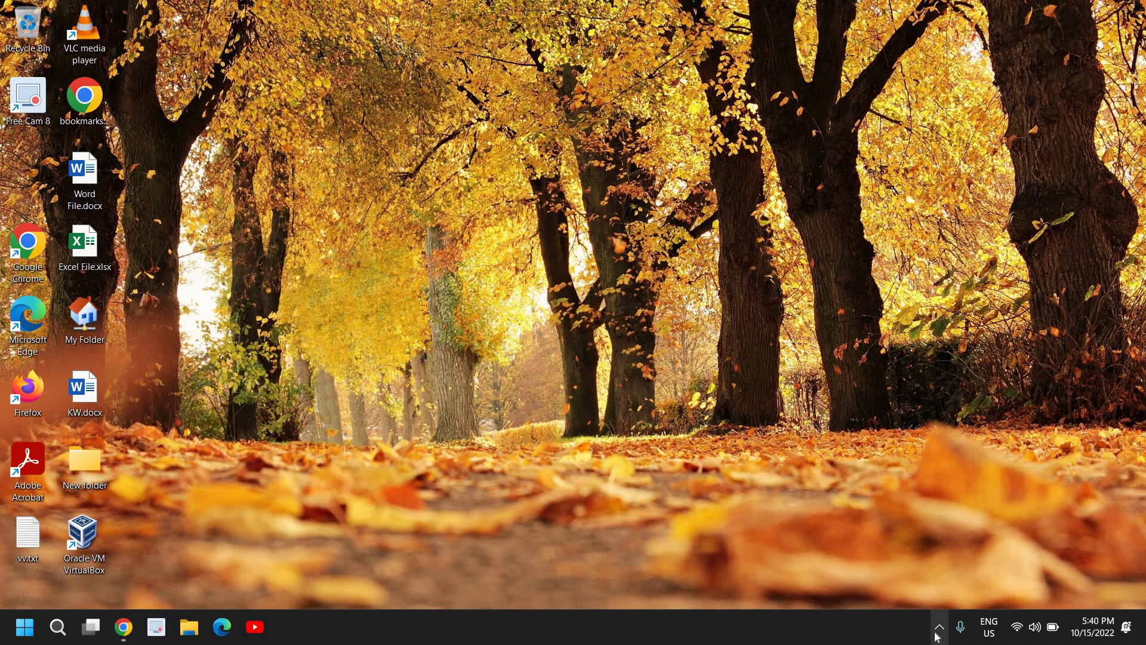
pyautogui.rightClick(18, 632)
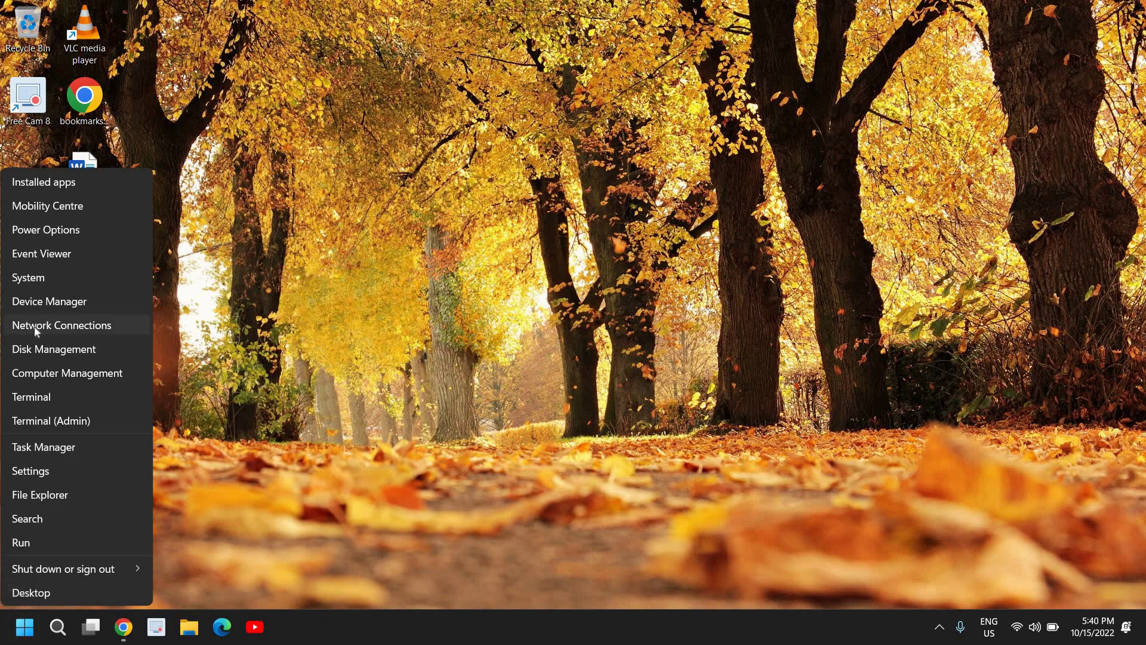
pyautogui.click(65, 302)
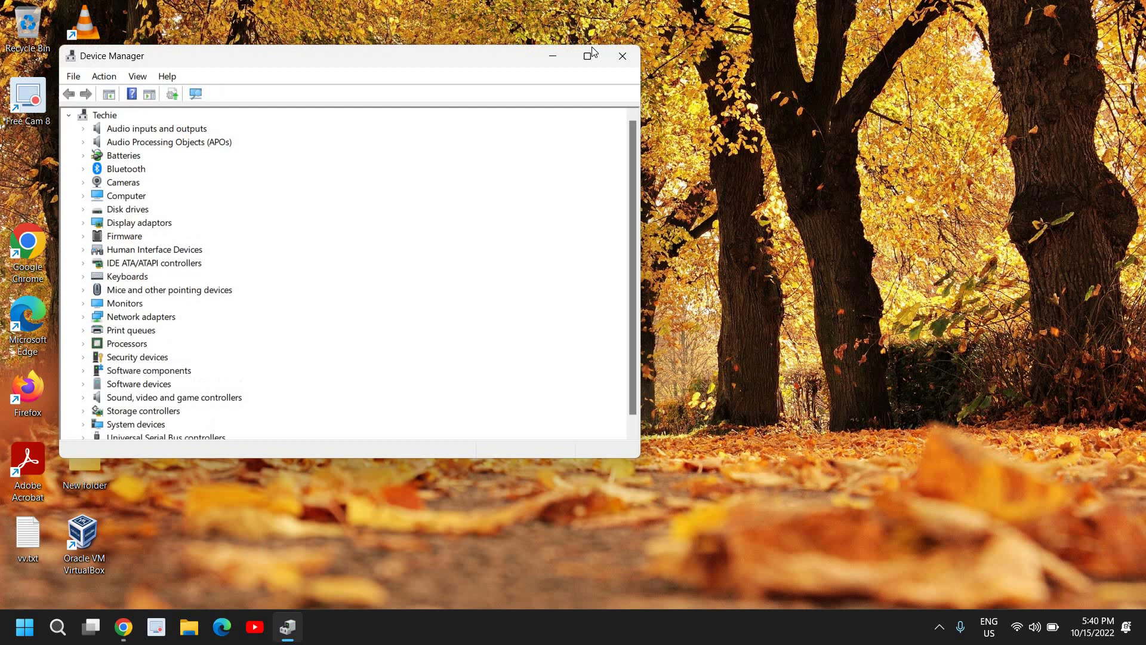
pyautogui.moveTo(496, 53); pyautogui.dragTo(739, 54)
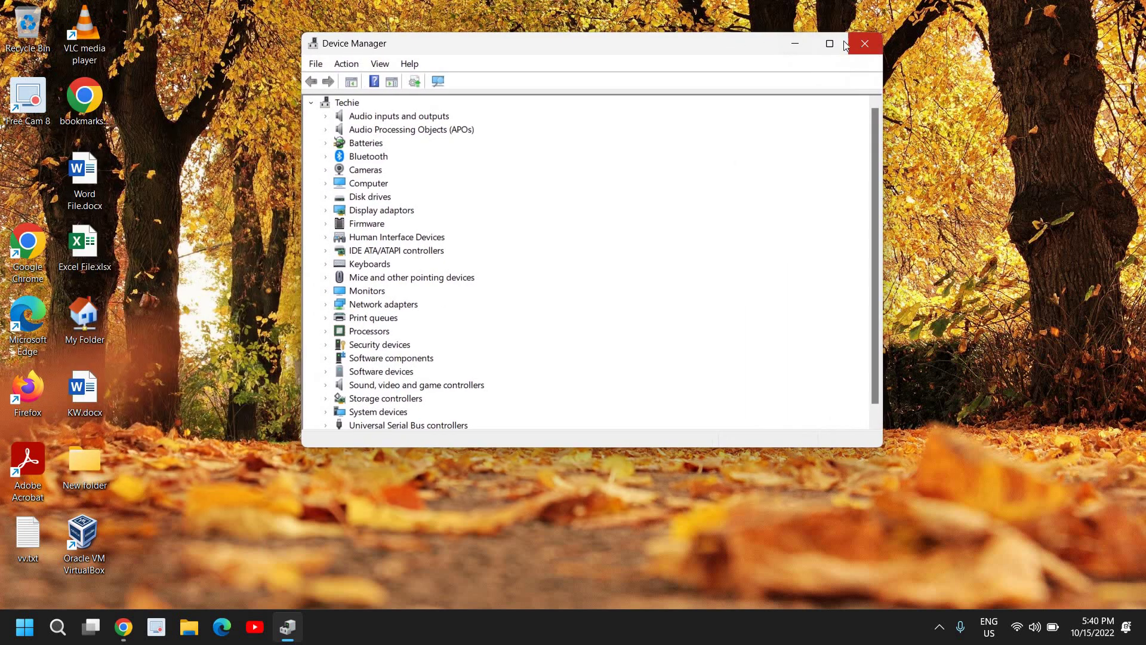
pyautogui.click(829, 43)
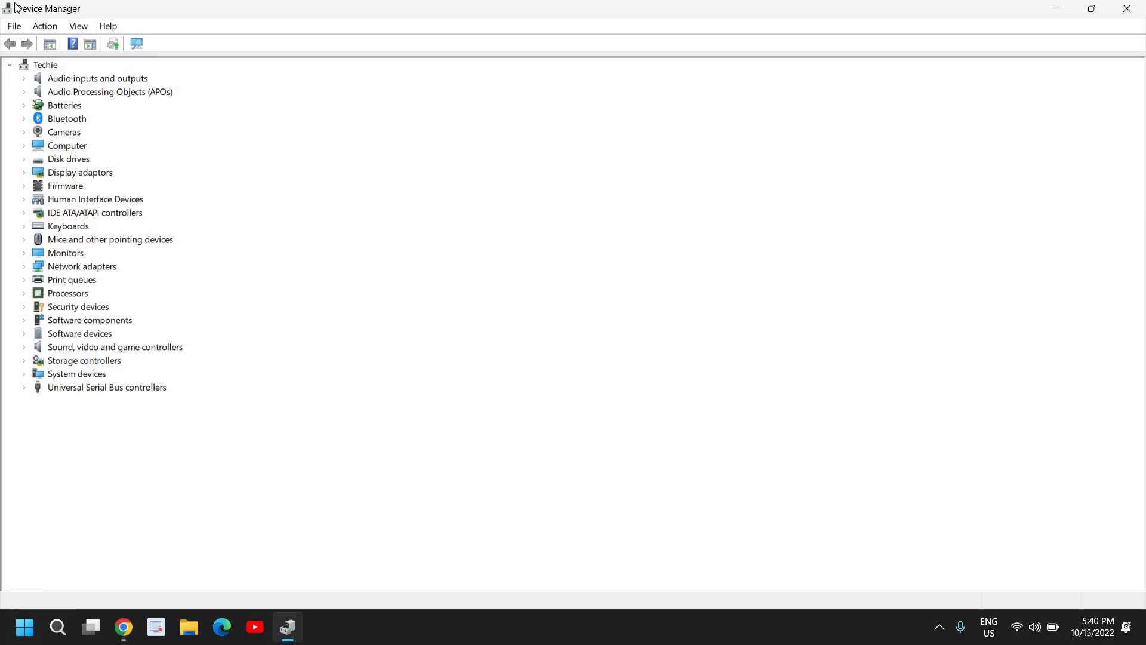
# Search Windows for 'de', dismiss the results, and return focus to Device Manager
pyautogui.click(56, 627)
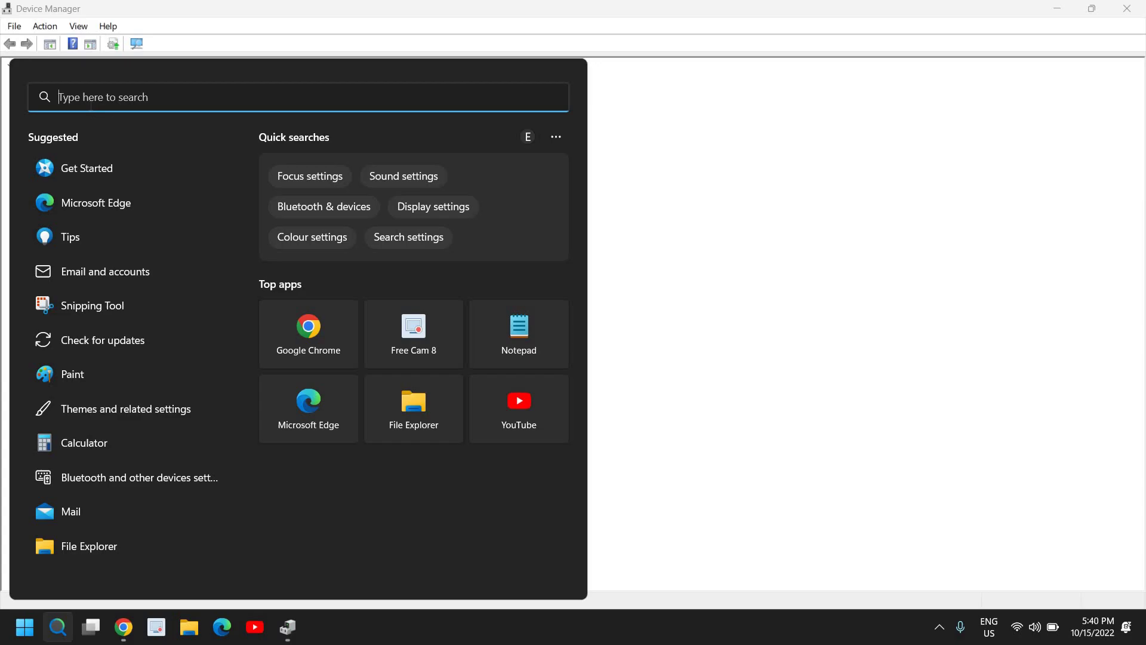
pyautogui.write('de')
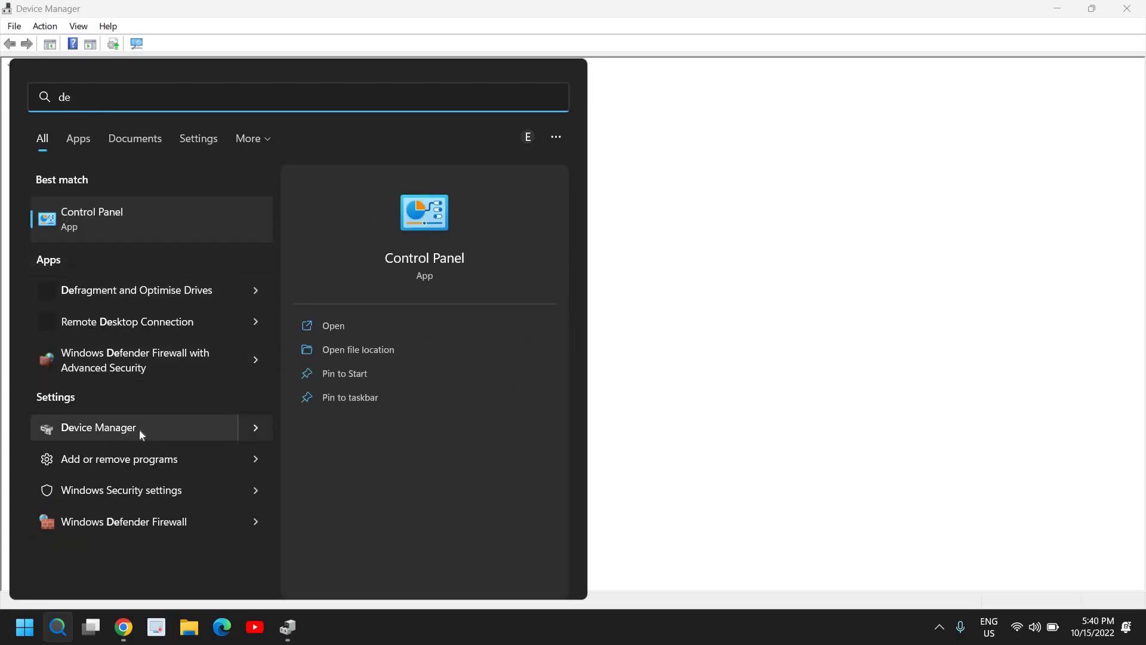
pyautogui.click(773, 141)
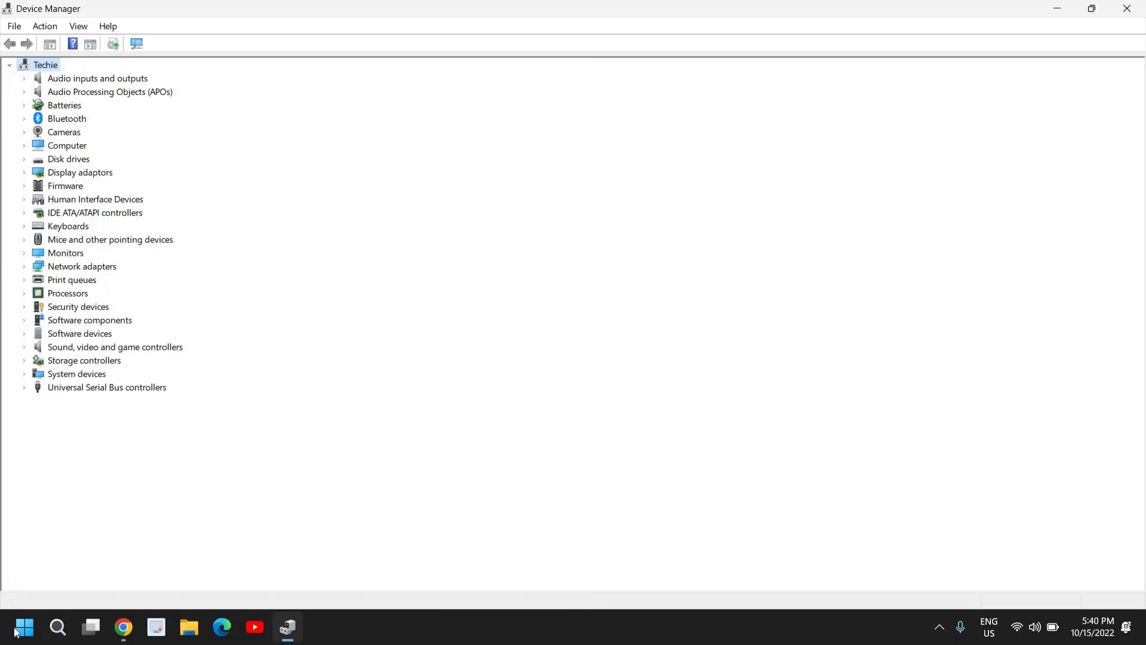
pyautogui.rightClick(21, 626)
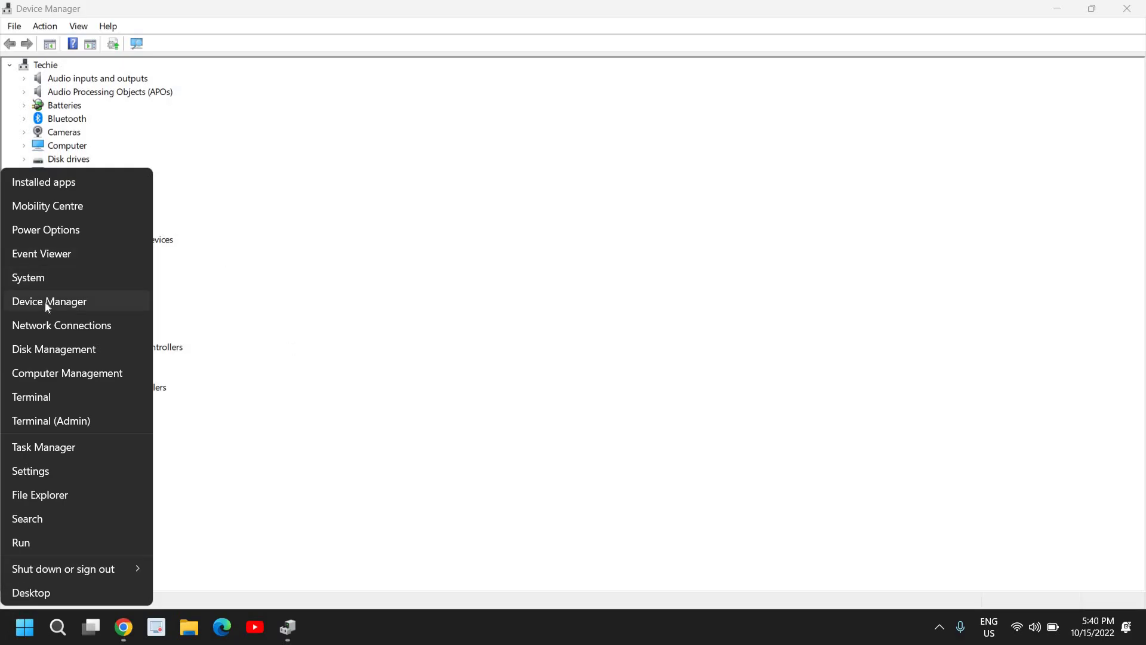
pyautogui.click(499, 211)
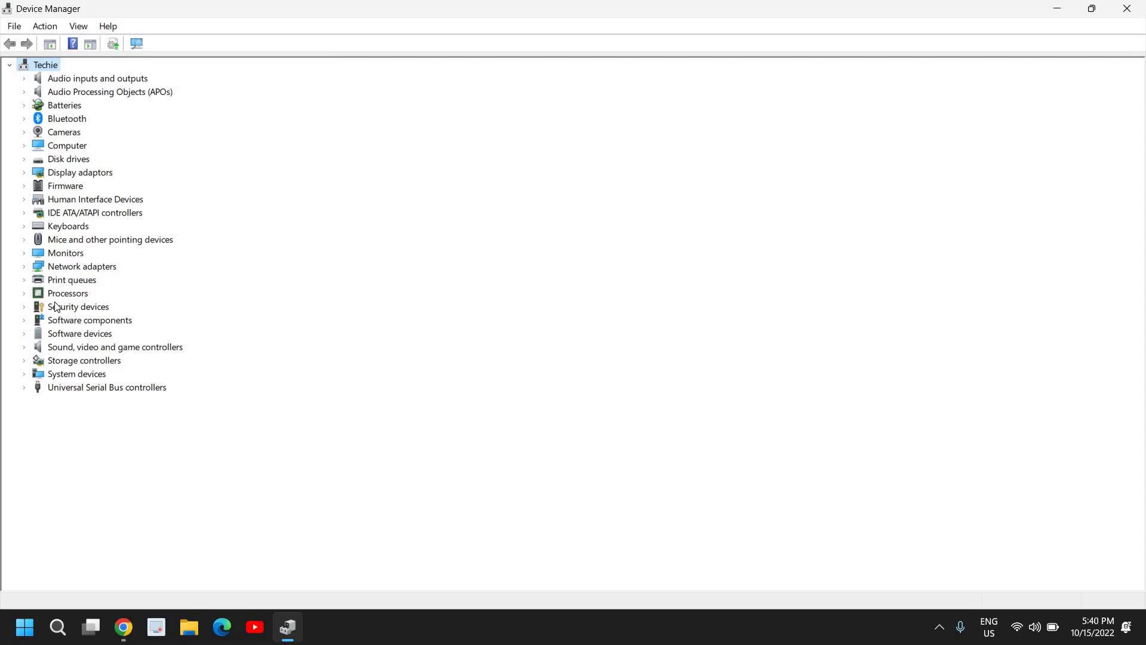
# Expand Network adapters and select the Intel(R) Wireless-AC 9560 160MHz adapter
pyautogui.click(24, 268)
pyautogui.click(77, 268)
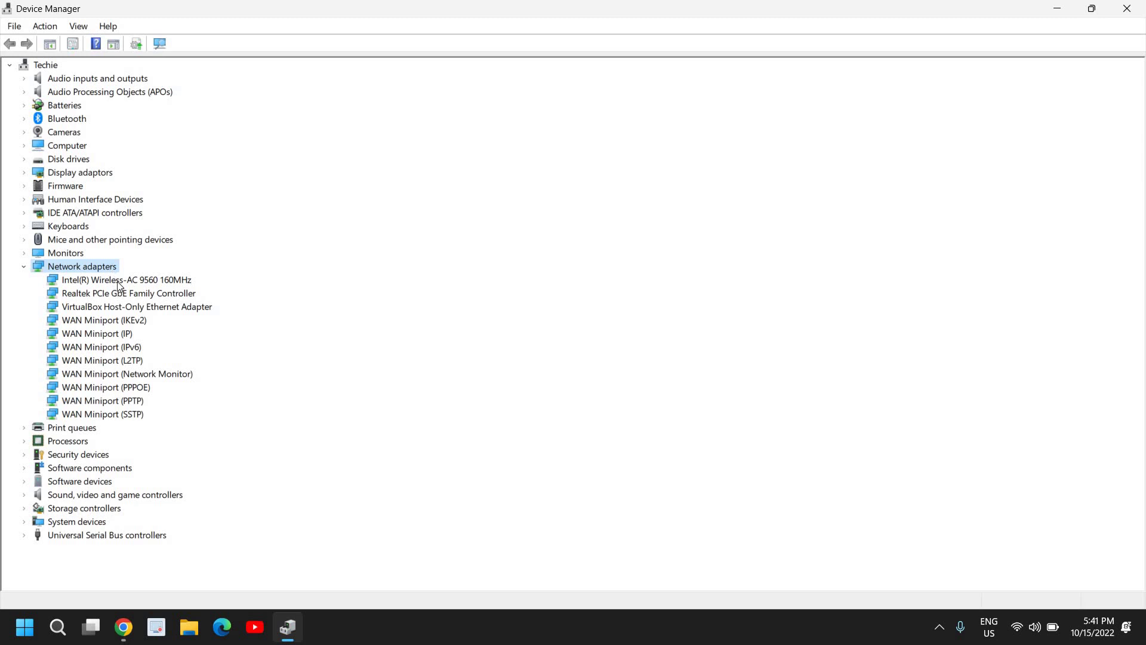
pyautogui.click(119, 279)
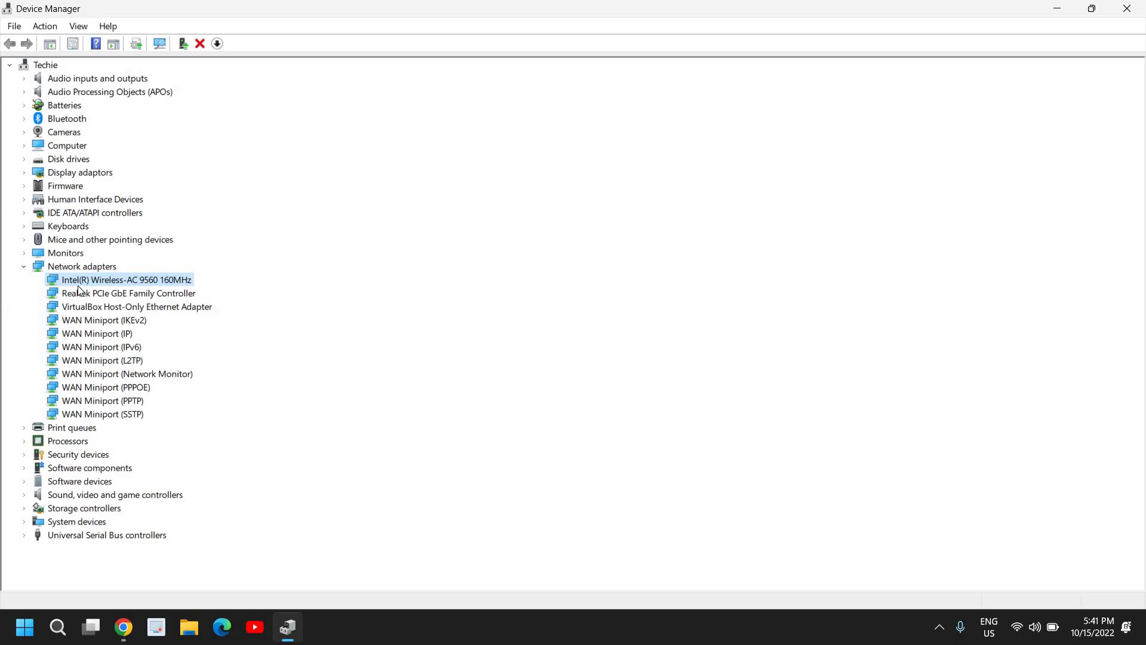
# Open the Intel Wireless-AC 9560 properties and show its Advanced tab
pyautogui.rightClick(148, 284)
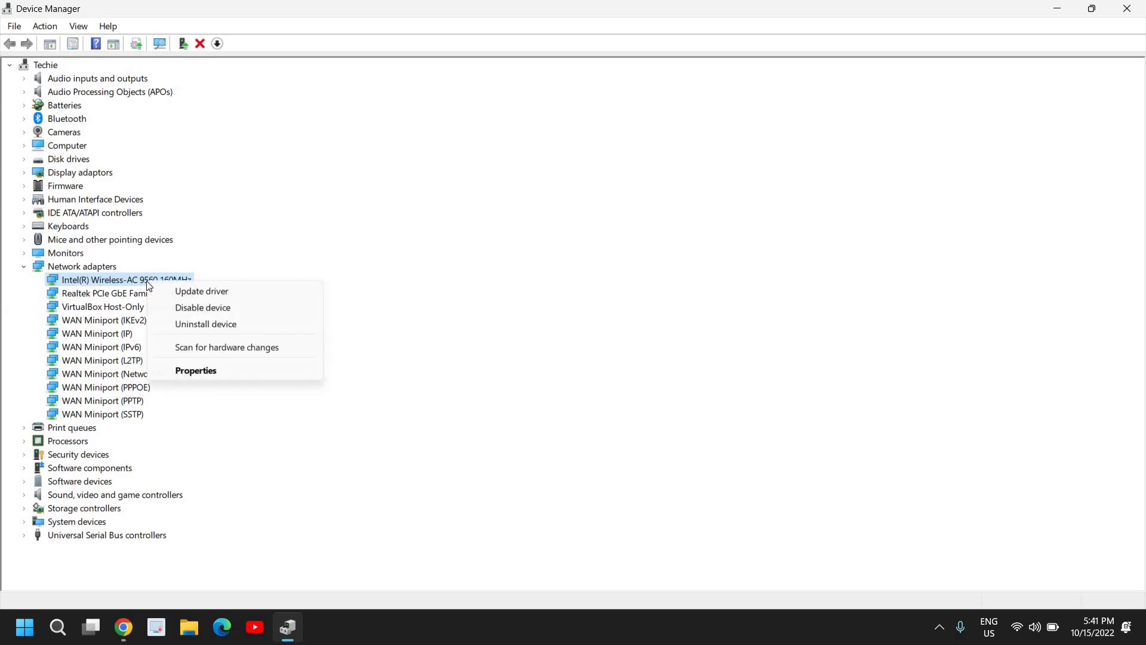
pyautogui.click(191, 371)
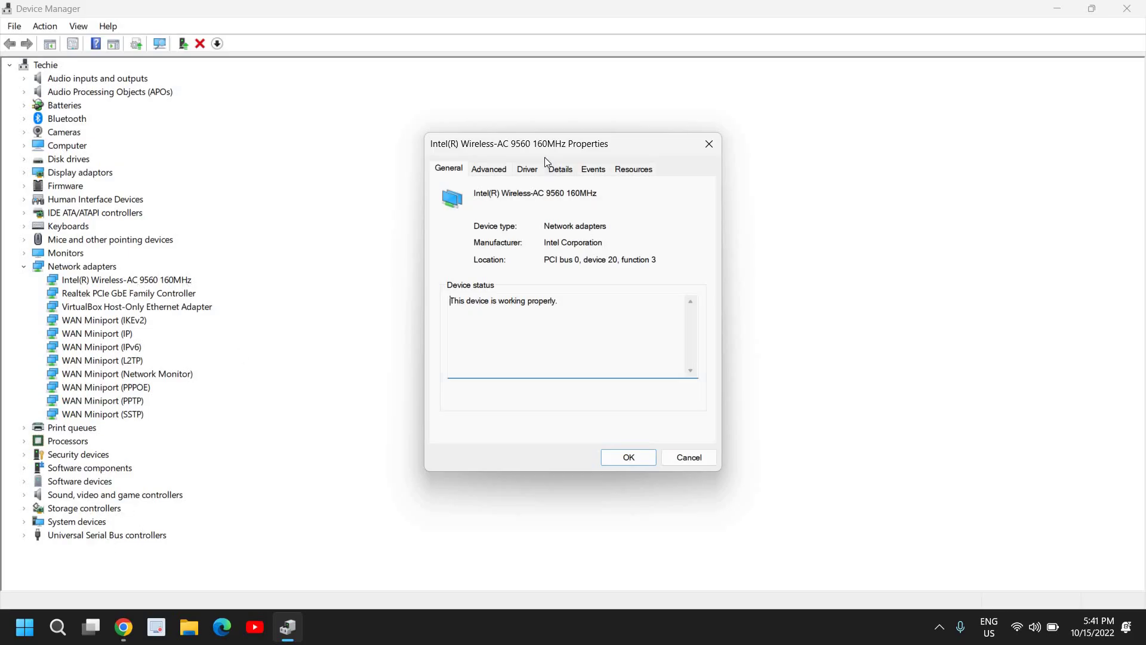
pyautogui.moveTo(539, 143); pyautogui.dragTo(473, 146)
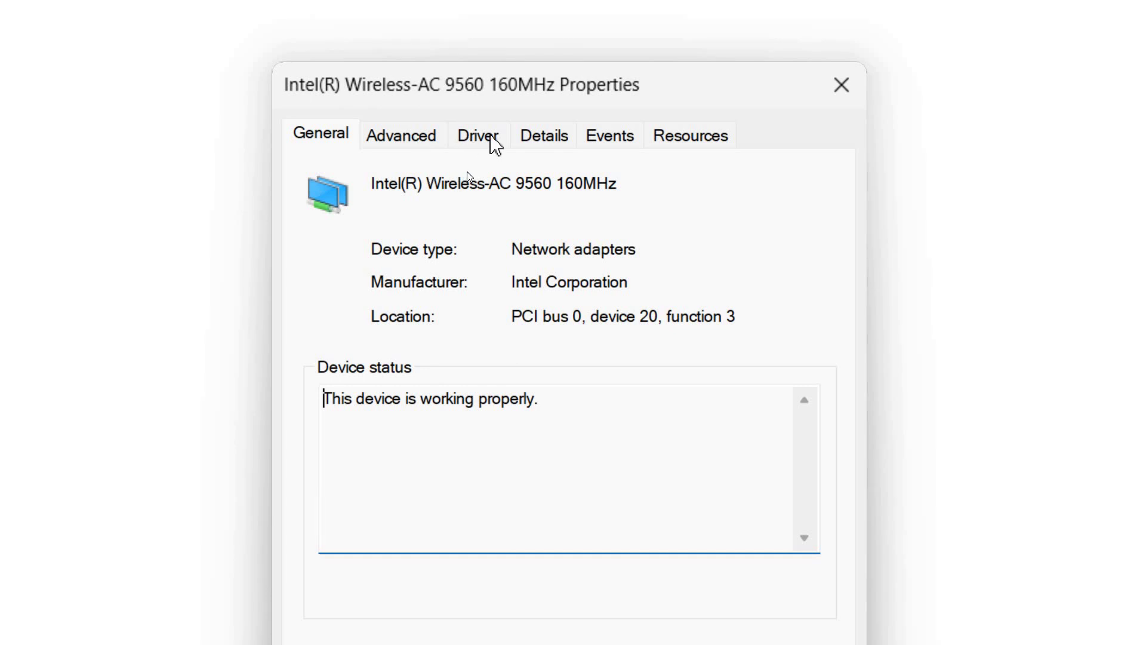
pyautogui.click(410, 139)
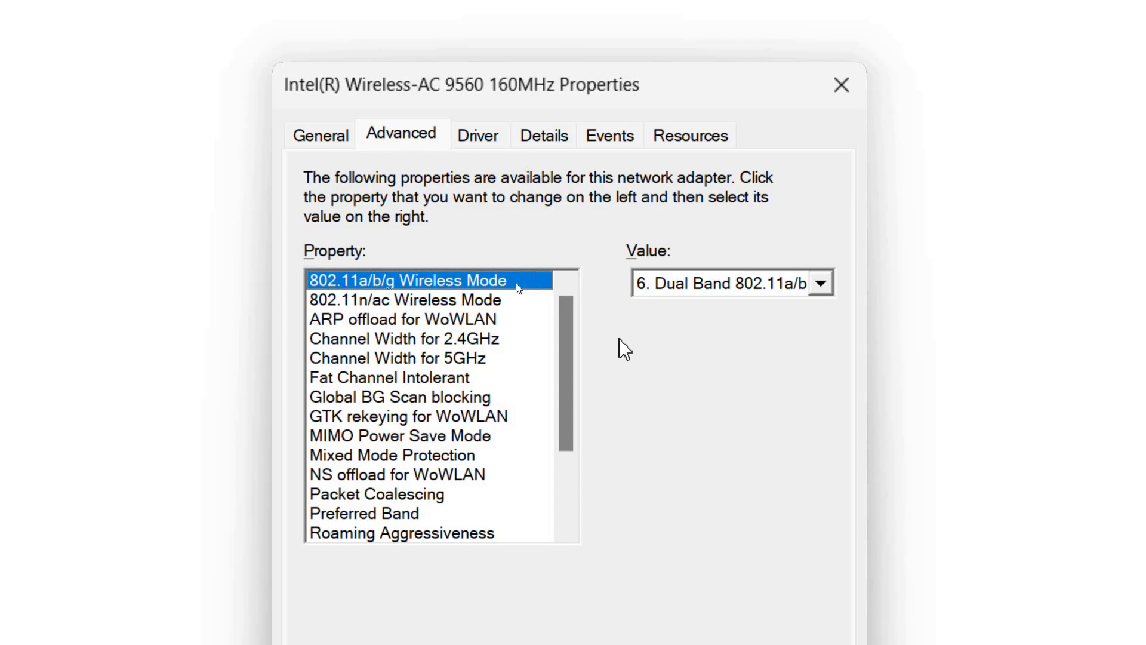
pyautogui.moveTo(505, 291)
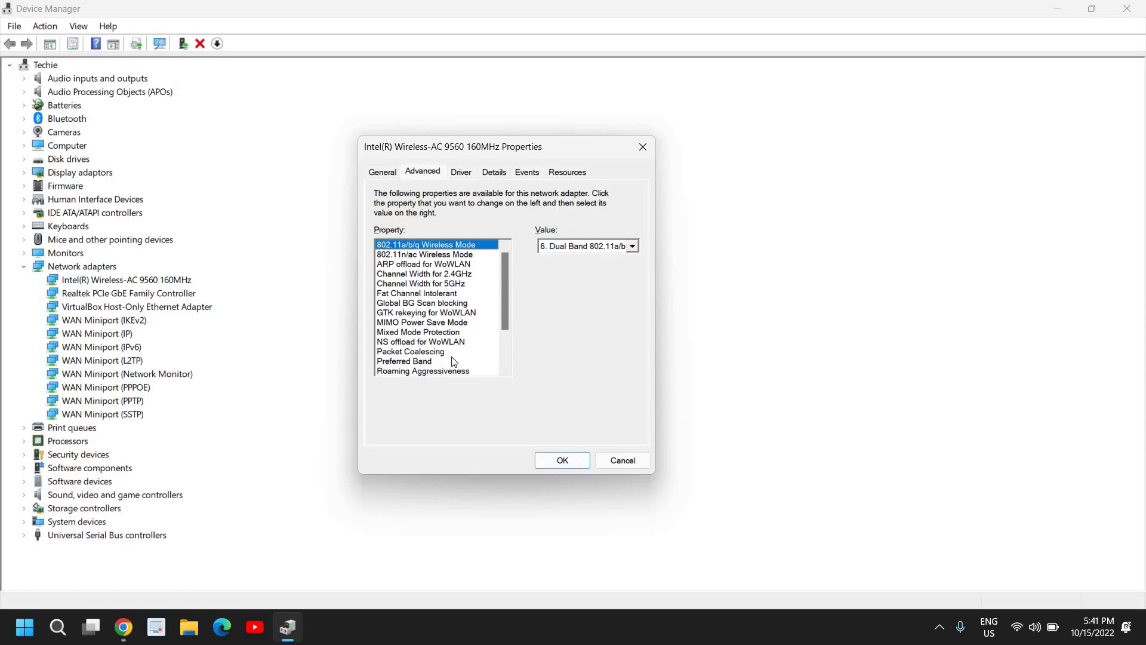
# Set the Preferred Band property to '3. Prefer 5GHz band'
pyautogui.click(427, 362)
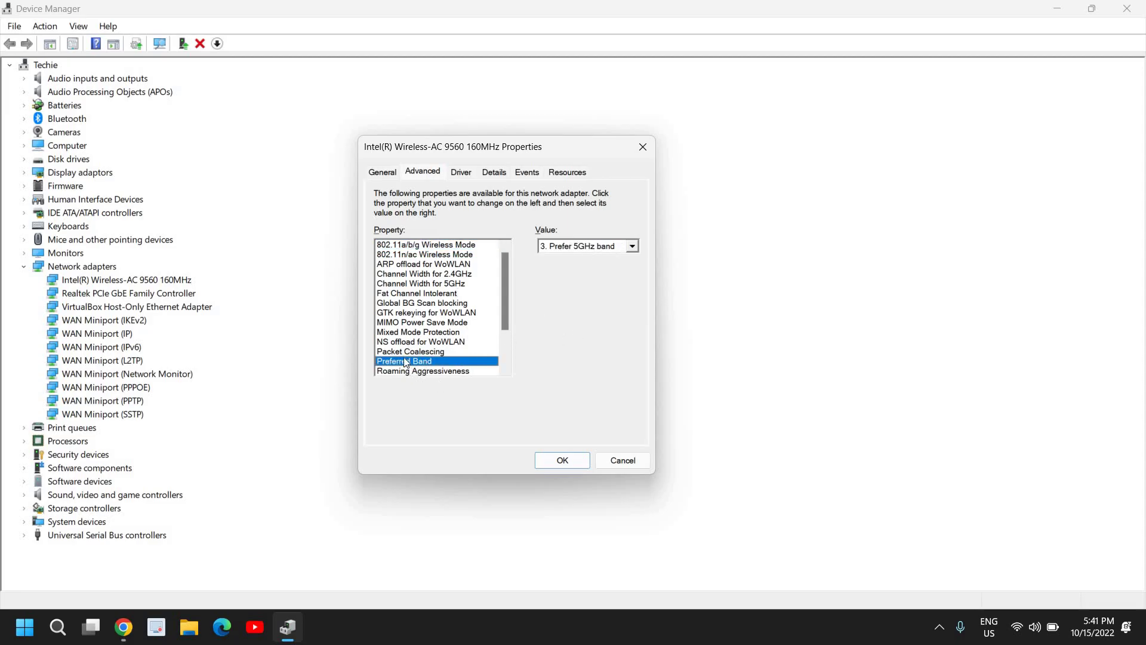
pyautogui.click(584, 248)
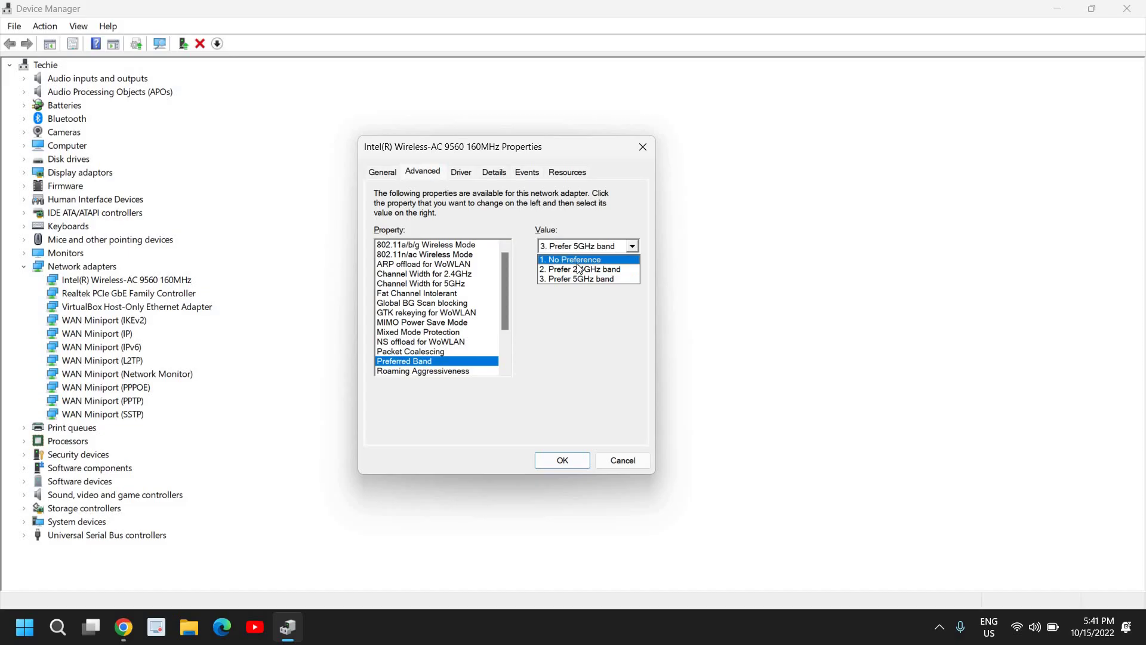
pyautogui.click(568, 260)
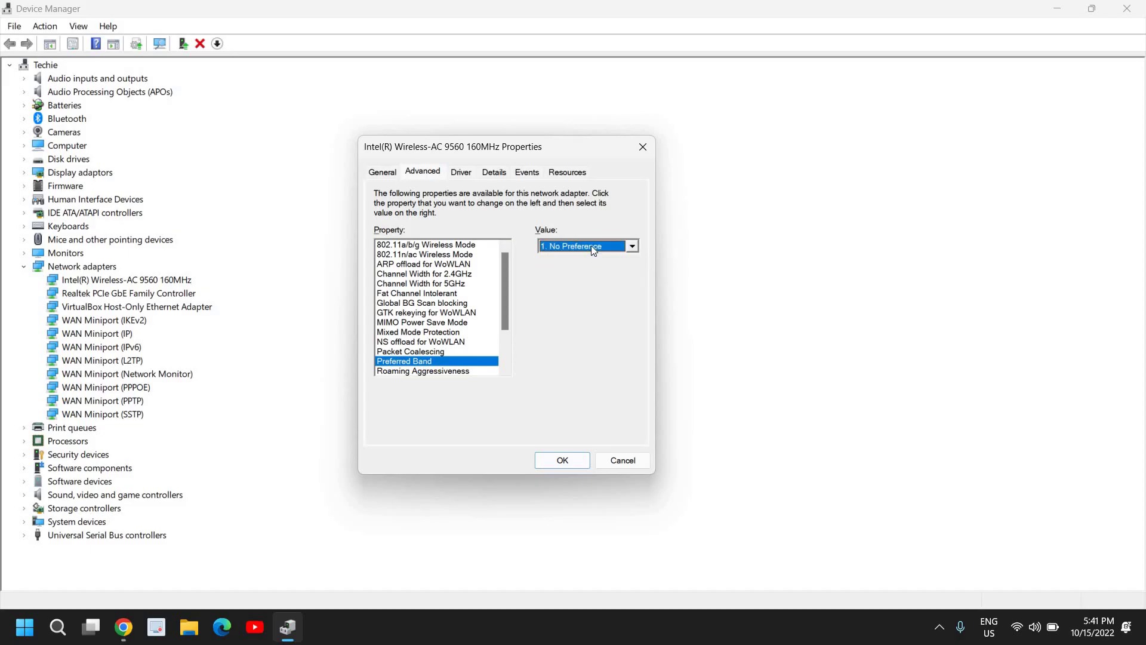
pyautogui.click(590, 245)
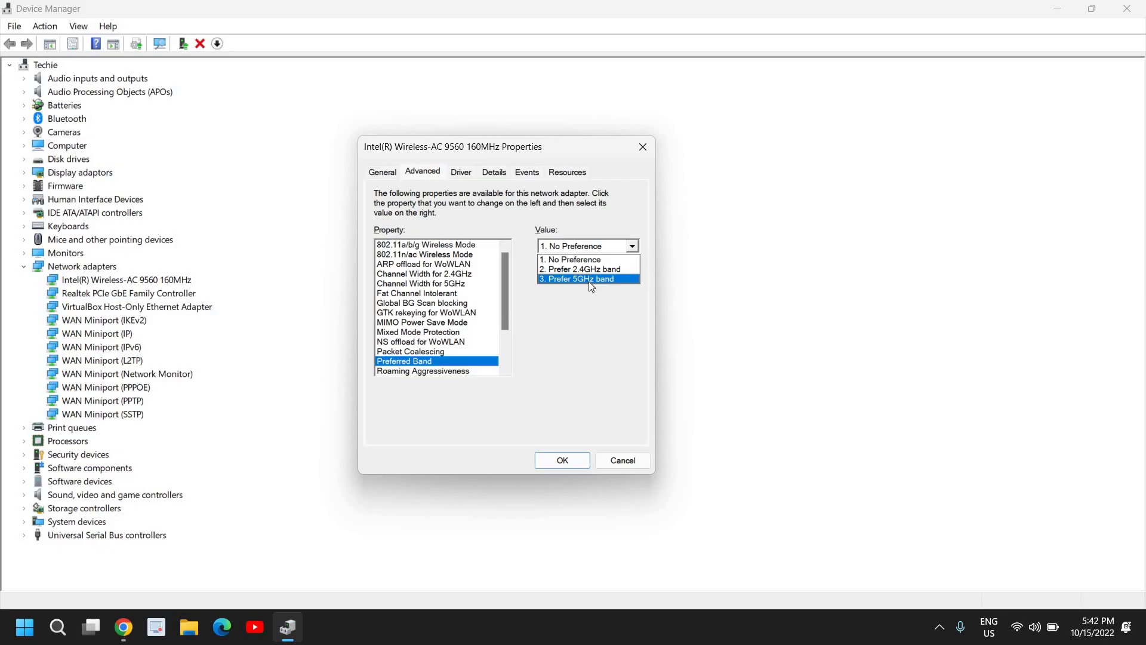
pyautogui.click(590, 279)
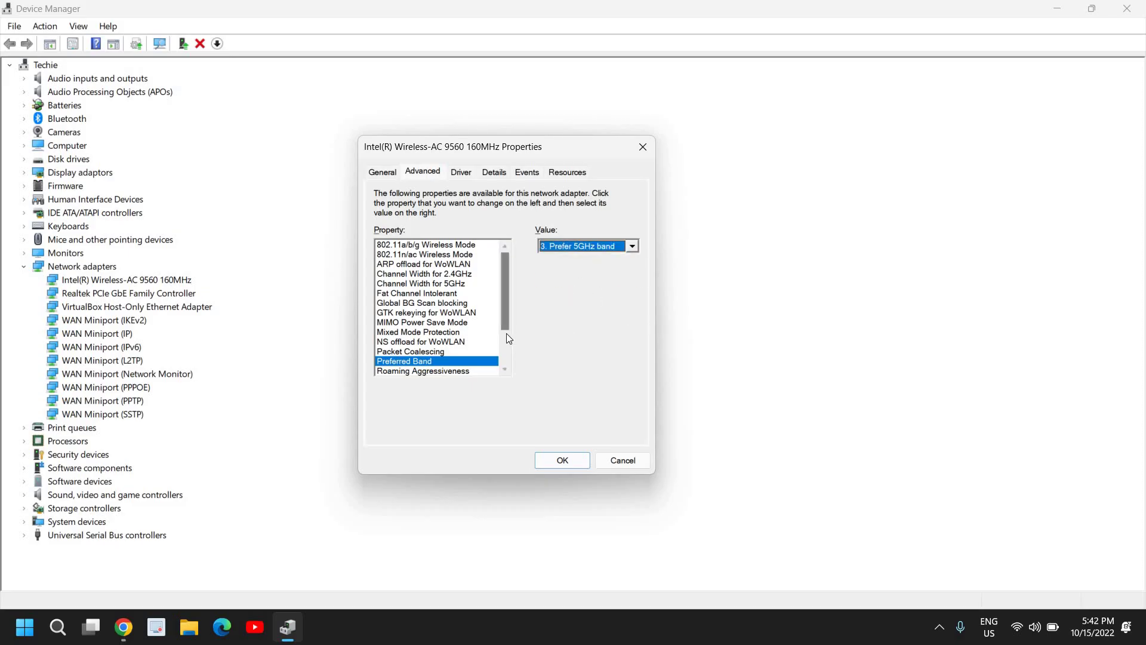
# Set Channel Width for 5GHz and 2.4GHz to Auto, then view Fat Channel Intolerant
pyautogui.click(428, 284)
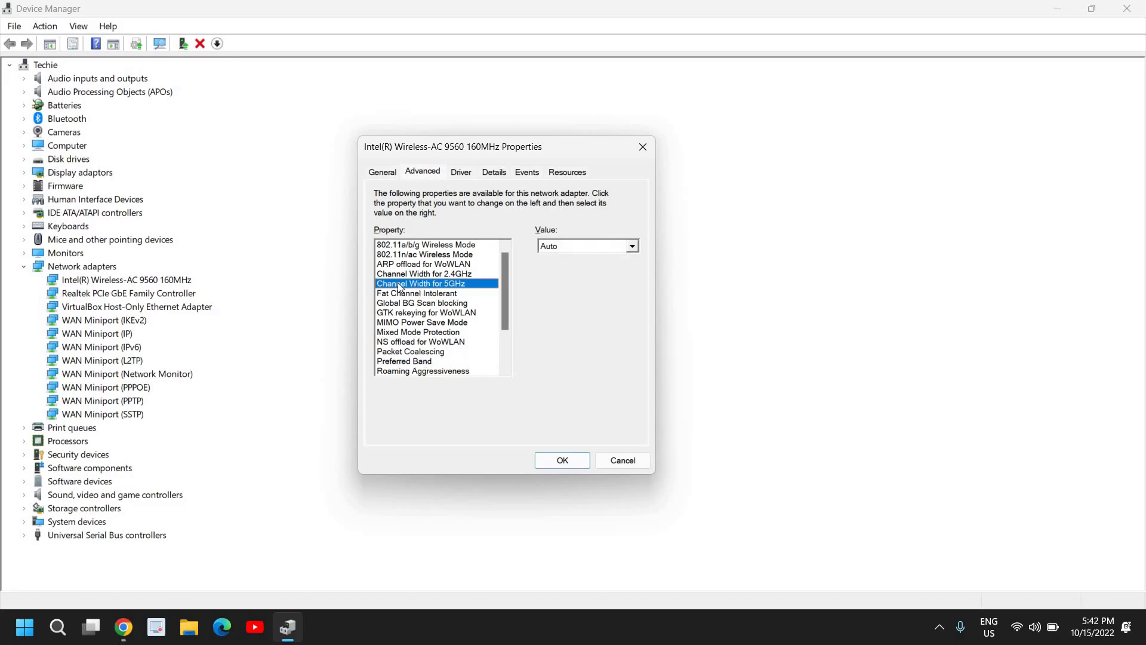
pyautogui.click(573, 246)
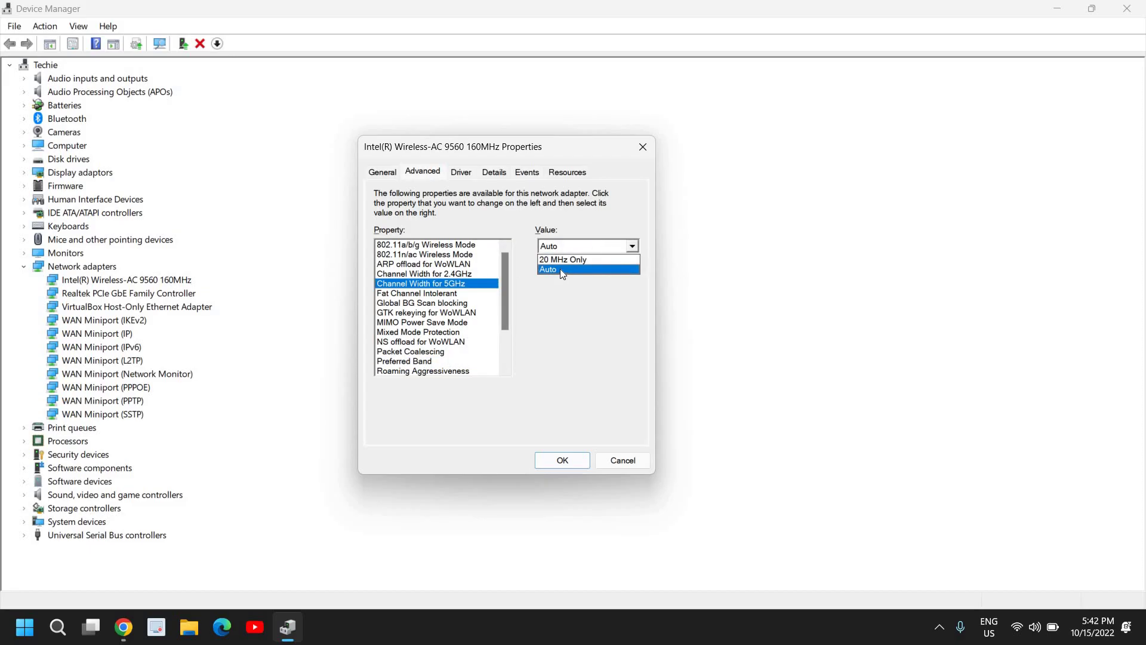
pyautogui.click(560, 268)
pyautogui.click(416, 274)
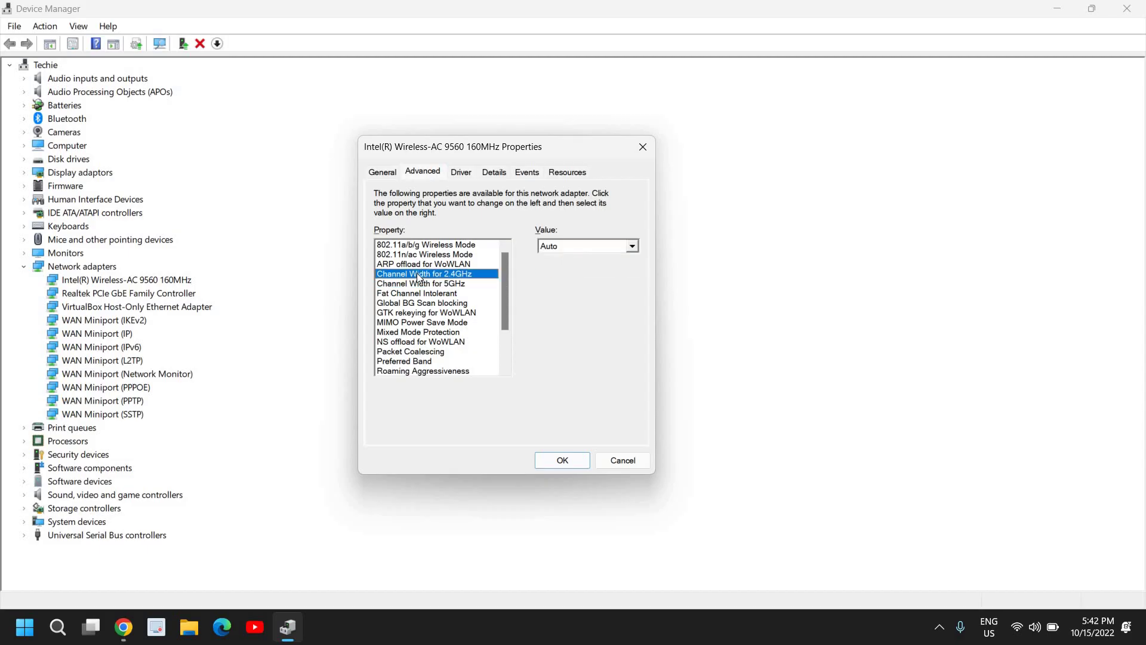
pyautogui.click(597, 246)
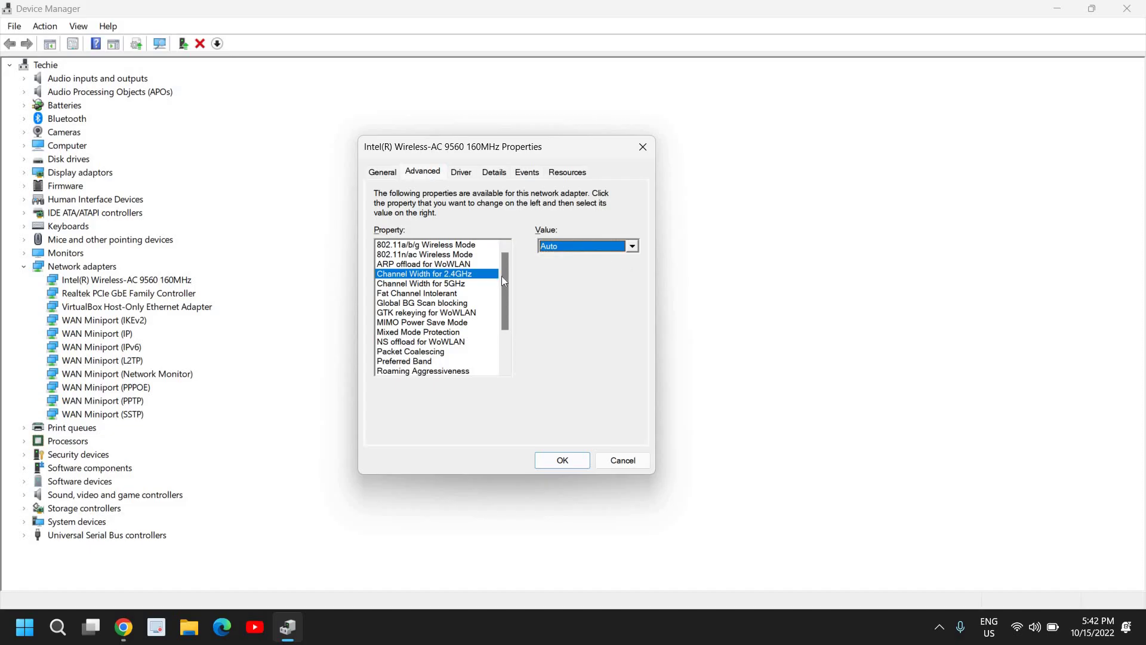
pyautogui.click(426, 293)
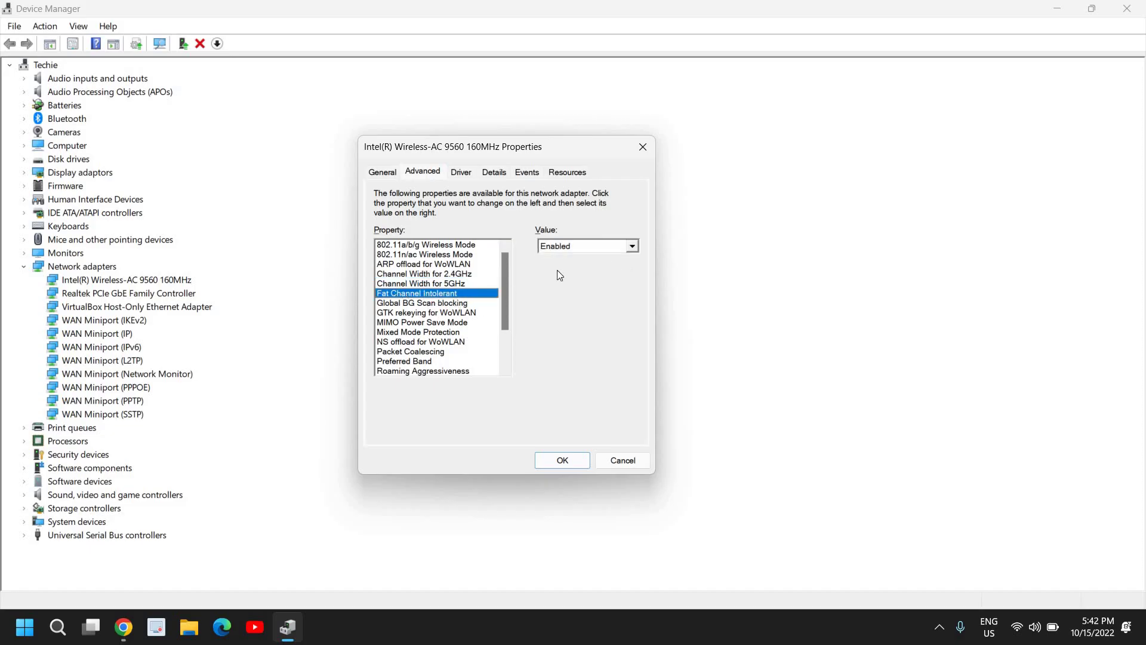
# Review Roaming Aggressiveness, Preferred Band, Fat Channel Intolerant and 5GHz channel width values
pyautogui.moveTo(505, 285)
pyautogui.click(444, 370)
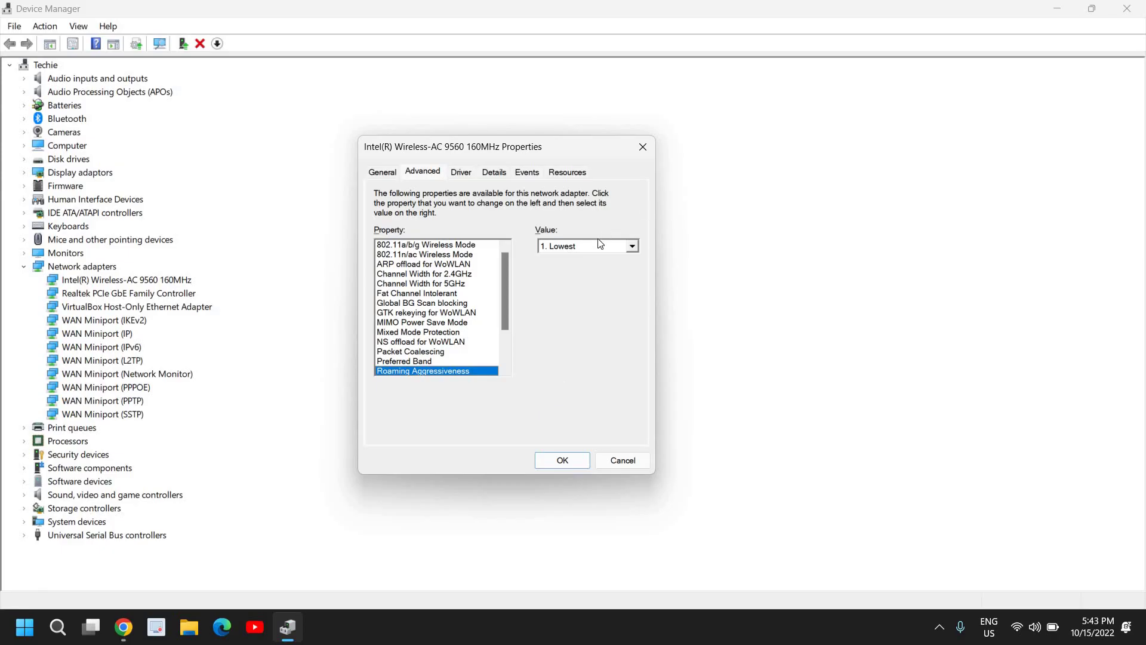
pyautogui.click(404, 362)
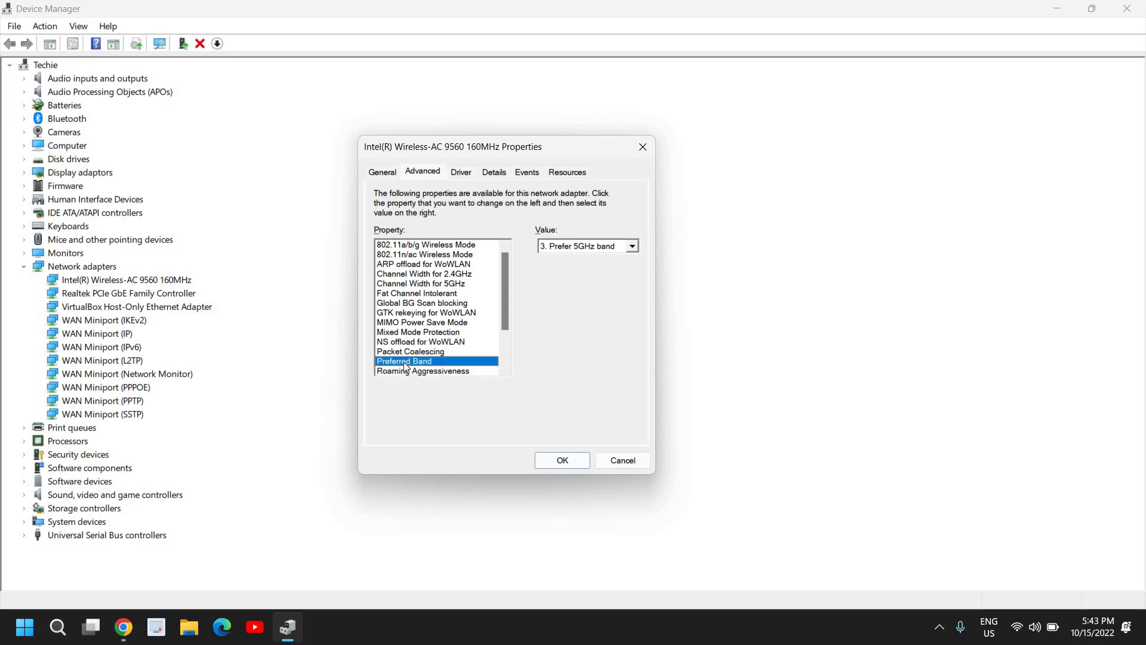
pyautogui.click(417, 295)
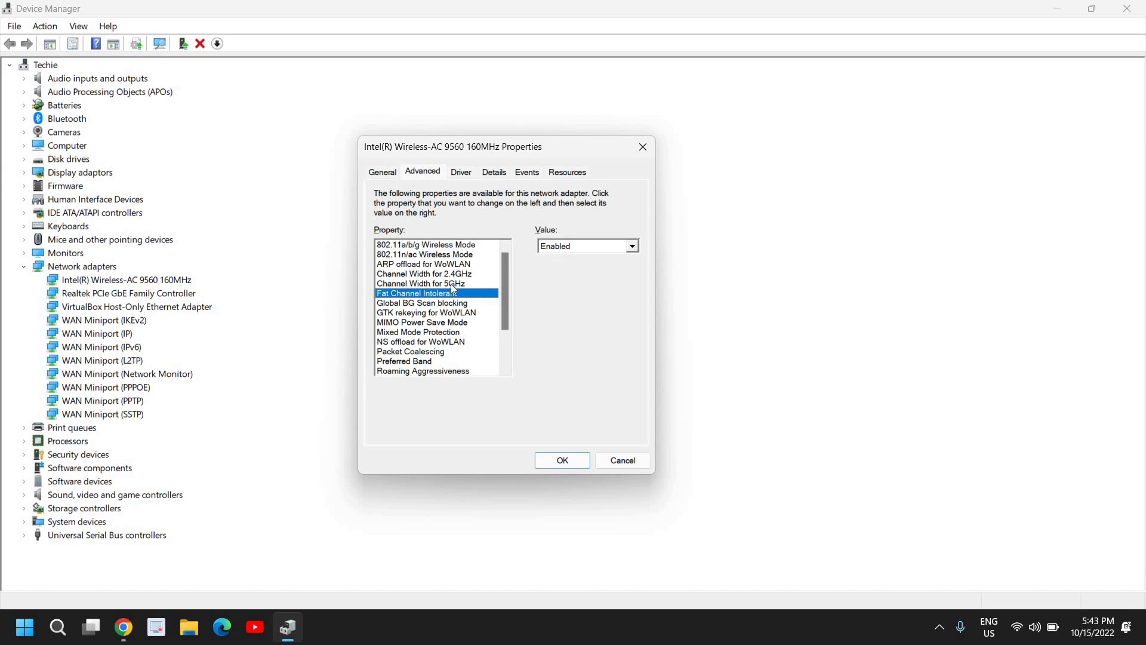
pyautogui.click(435, 285)
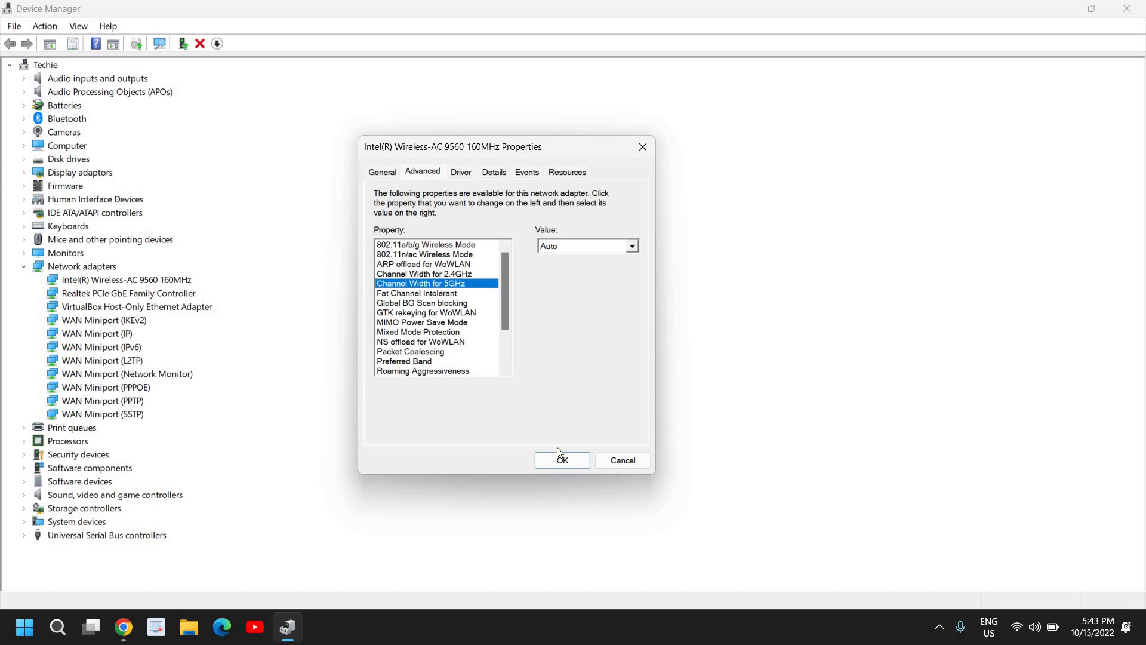
# Apply the adapter settings with OK and close Device Manager
pyautogui.click(569, 463)
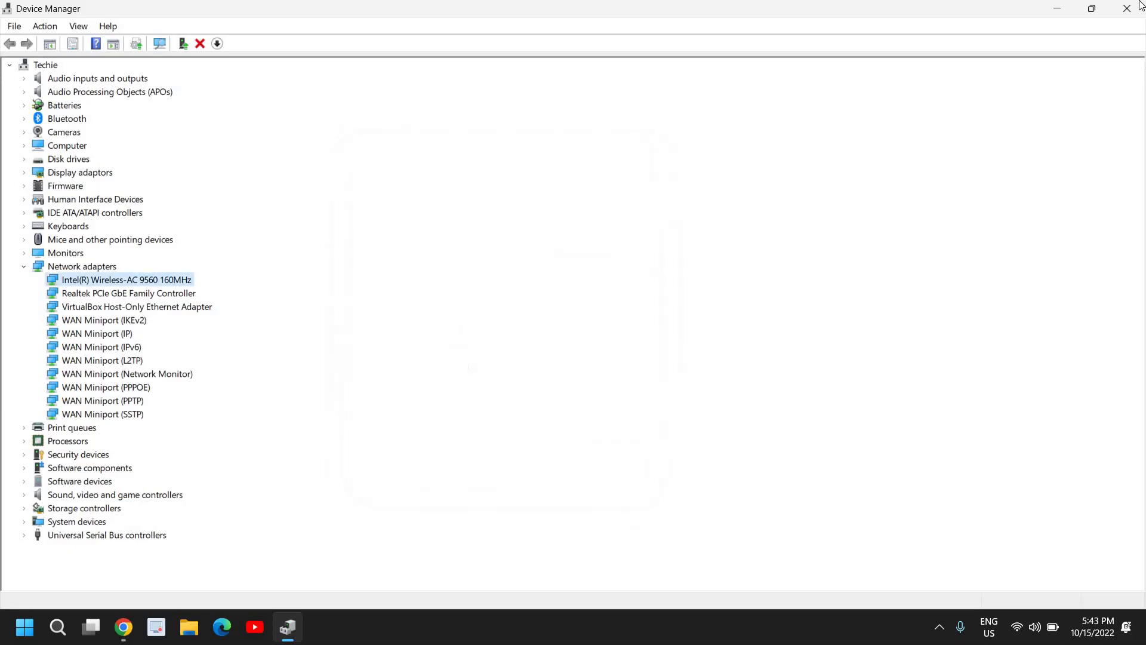
pyautogui.click(1126, 9)
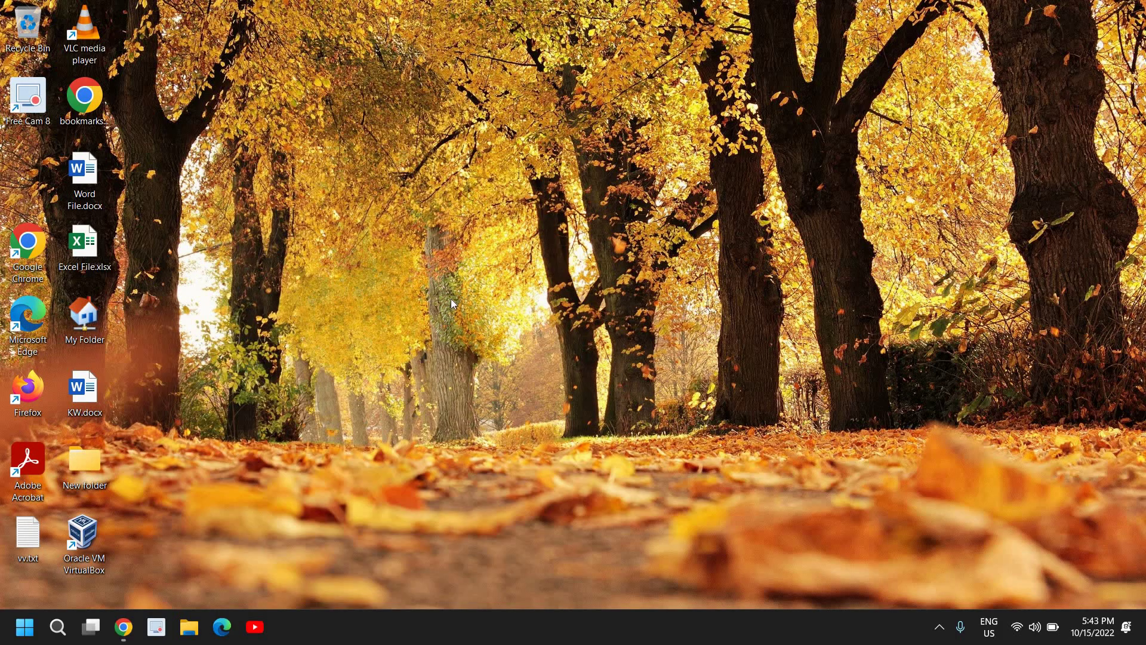